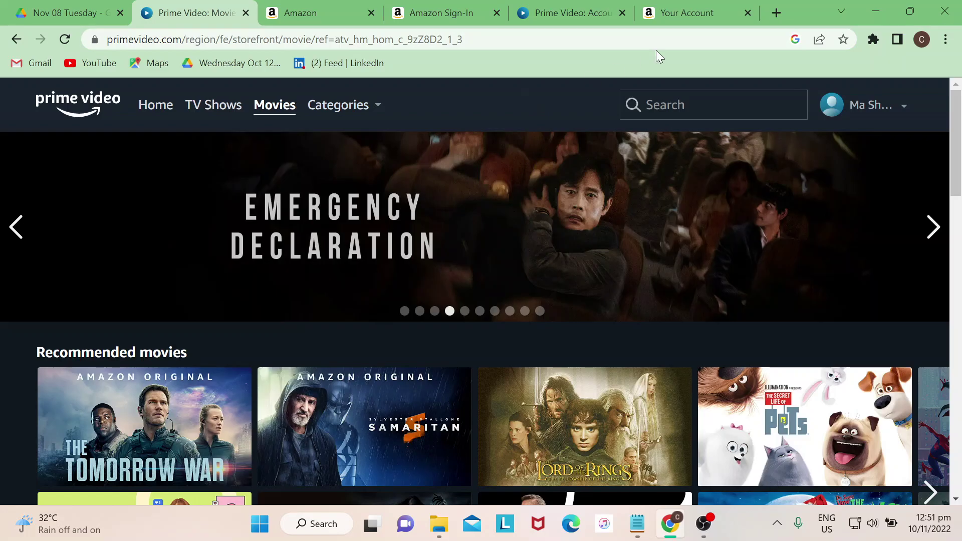
# Choose Account & Settings from the profile name dropdown at top right.
pyautogui.click(854, 111)
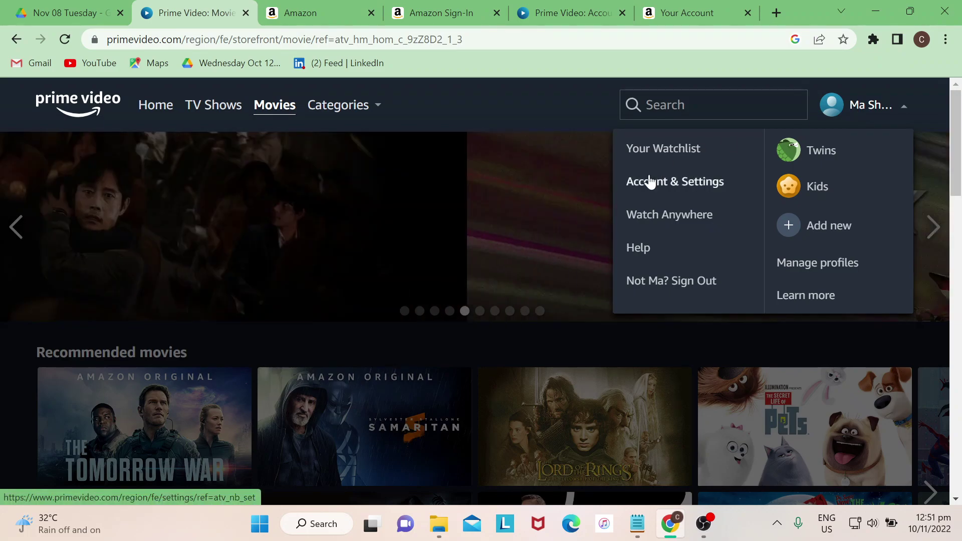
pyautogui.click(649, 181)
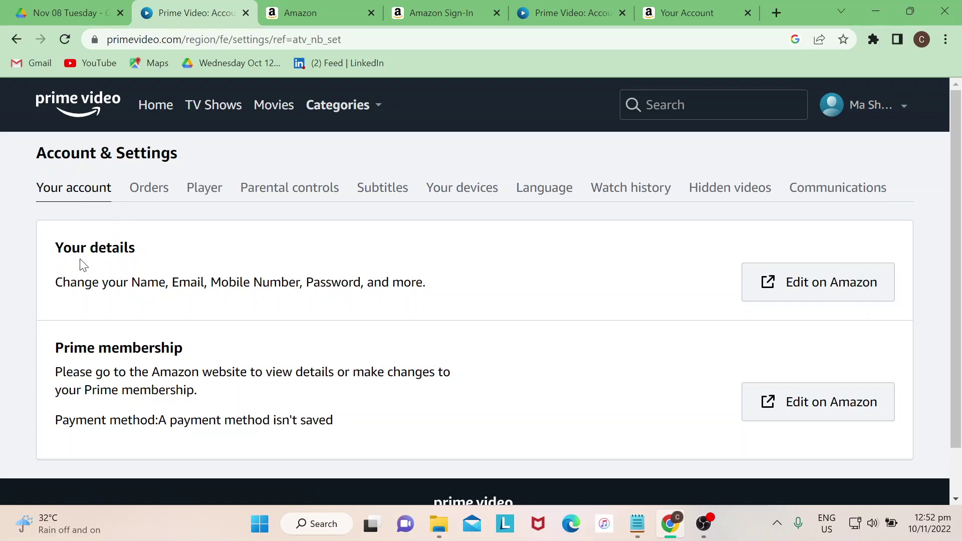
# Switch to the Amazon tab awaiting approval of the phone and email notification.
pyautogui.click(325, 12)
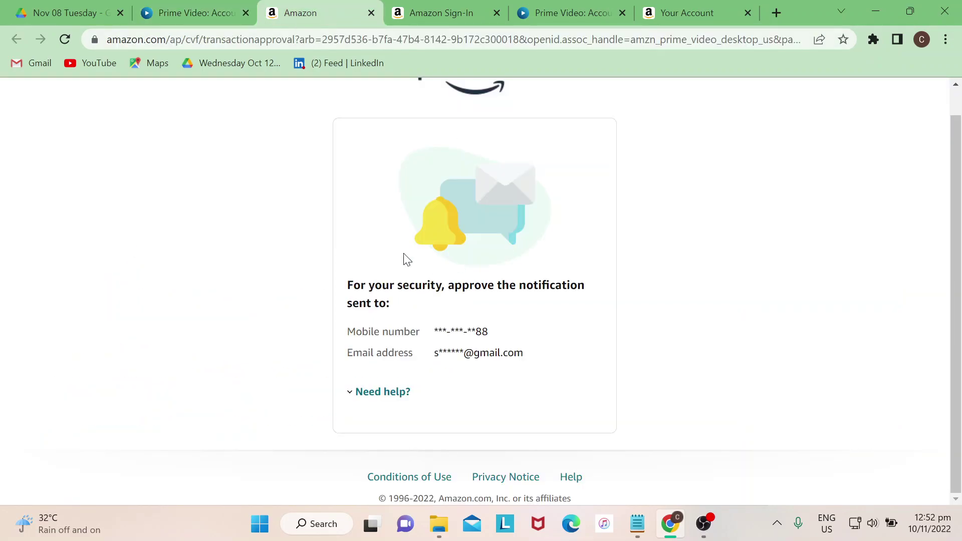
pyautogui.scroll(1, 590, 250)
pyautogui.scroll(-1, 590, 250)
# Move through the Prime Video and Amazon Sign-In tabs to the Your Account tab.
pyautogui.click(196, 16)
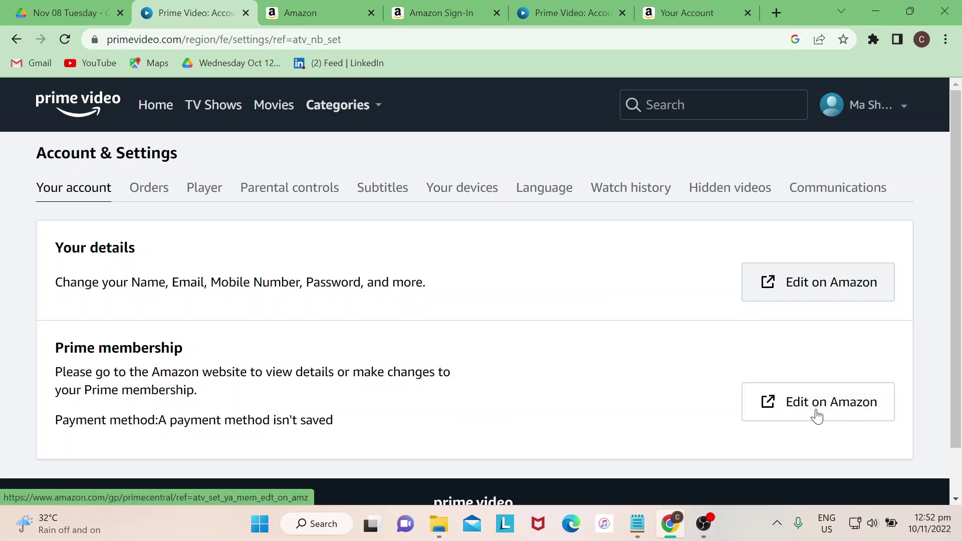
pyautogui.click(455, 13)
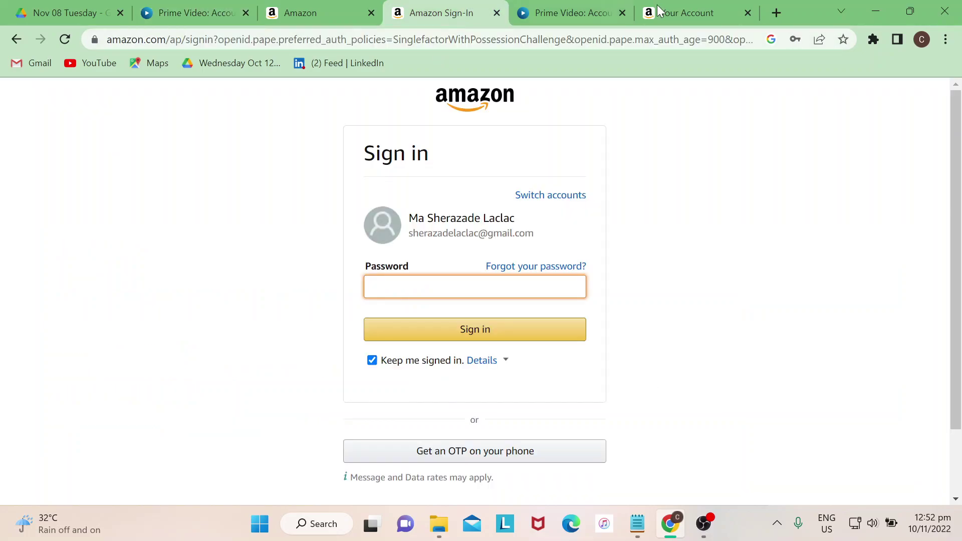
pyautogui.click(692, 12)
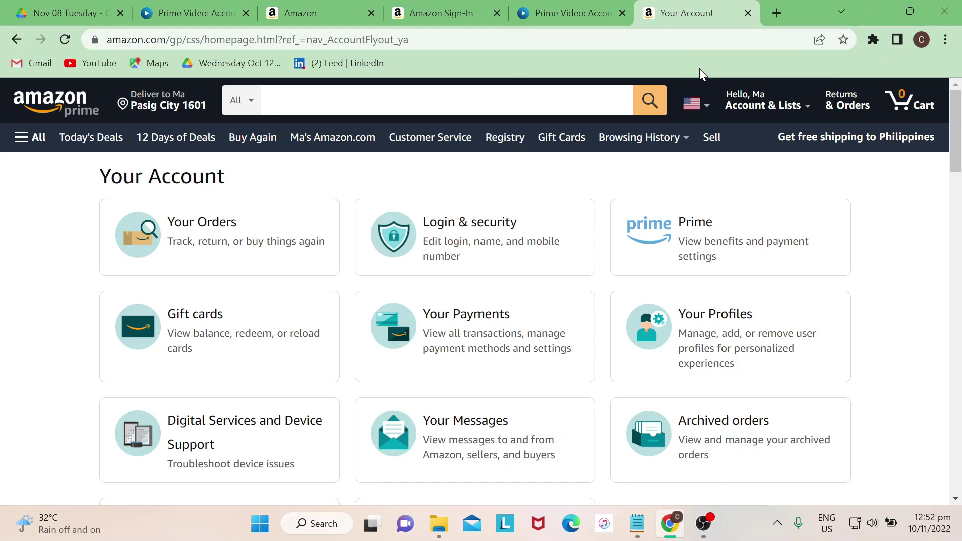
pyautogui.moveTo(763, 106)
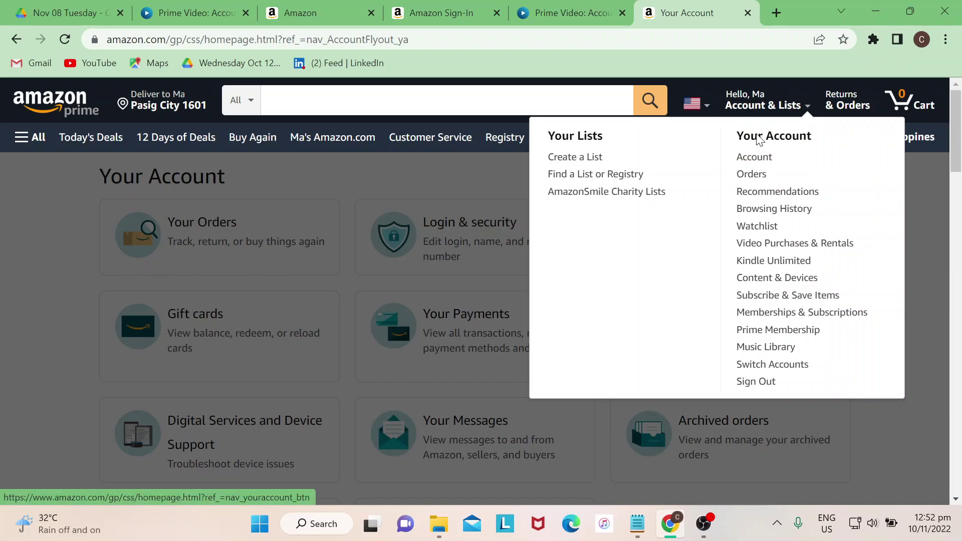
# Choose Account from the Account & Lists flyout, then view the Amazon Sign-In tab.
pyautogui.click(757, 165)
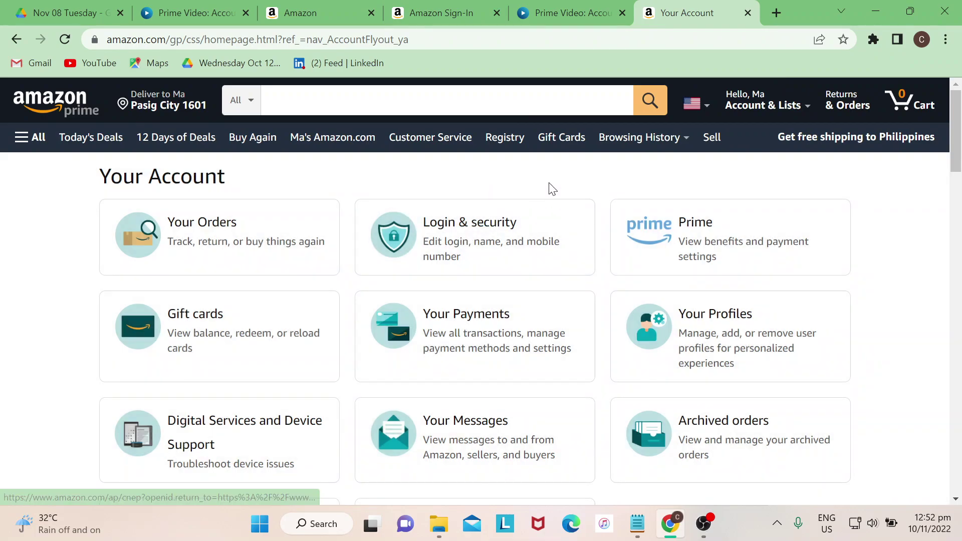
pyautogui.click(452, 12)
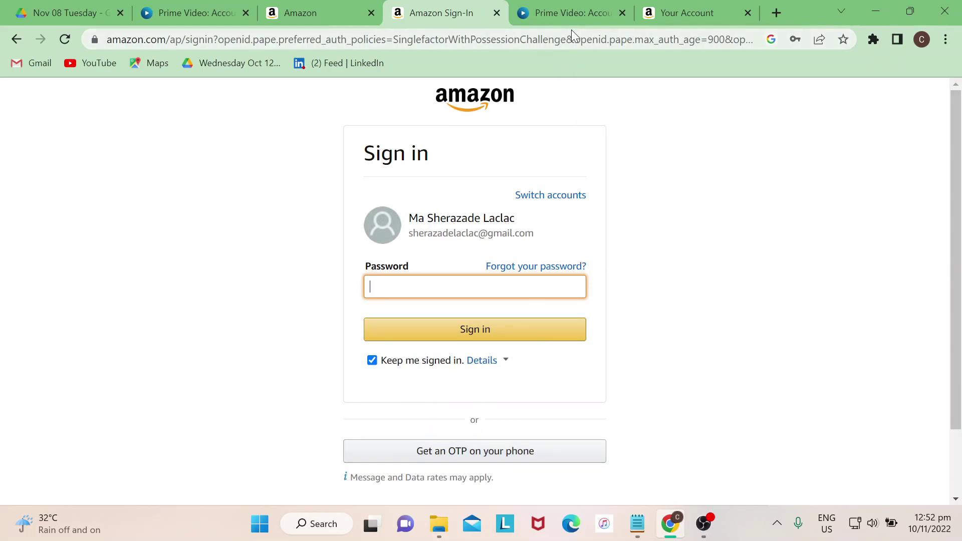
# Return to the Prime Video: Account & Settings tab.
pyautogui.click(575, 17)
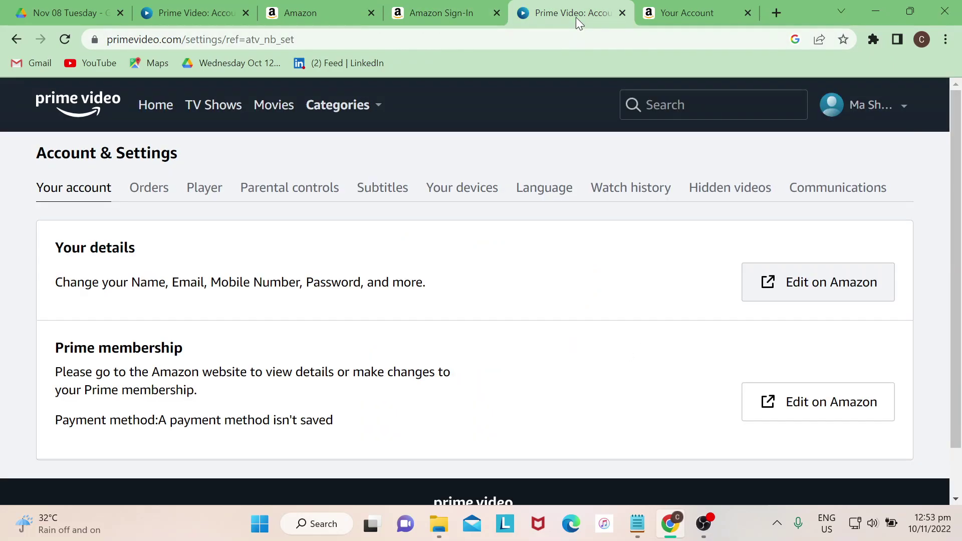